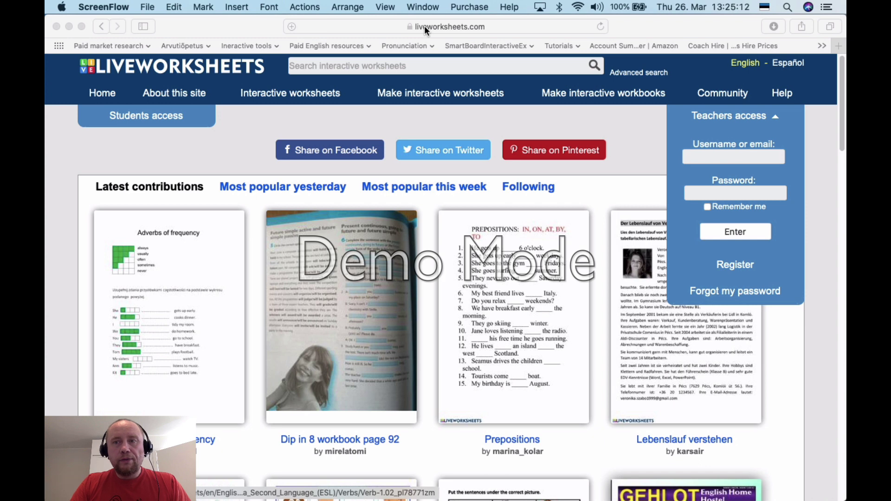
- Log in to the teacher account using the browser's saved username and password
left_click(741, 153)
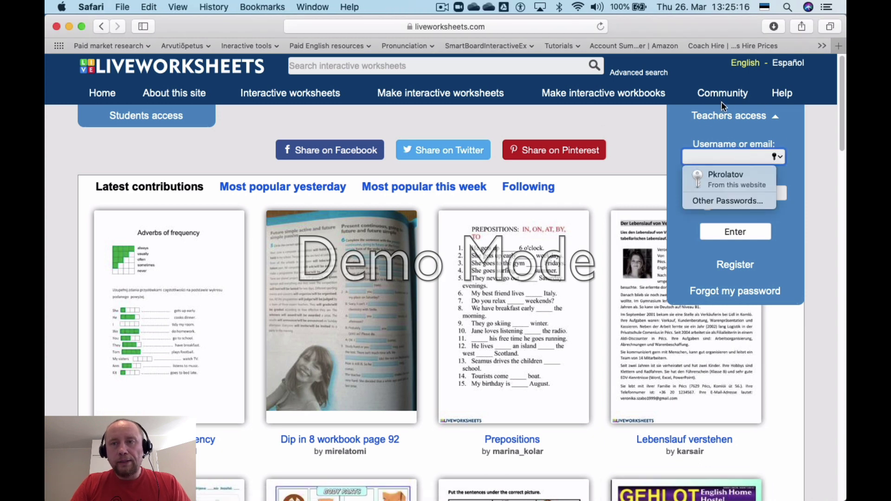
left_click(727, 177)
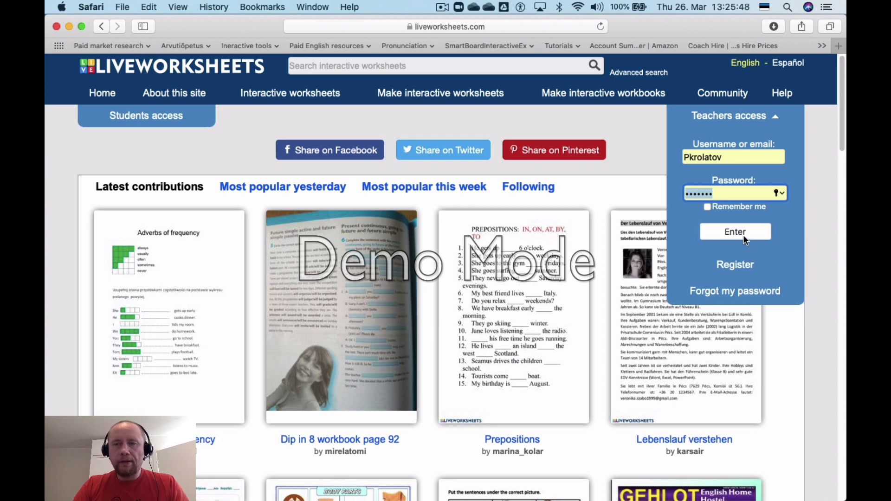
left_click(744, 237)
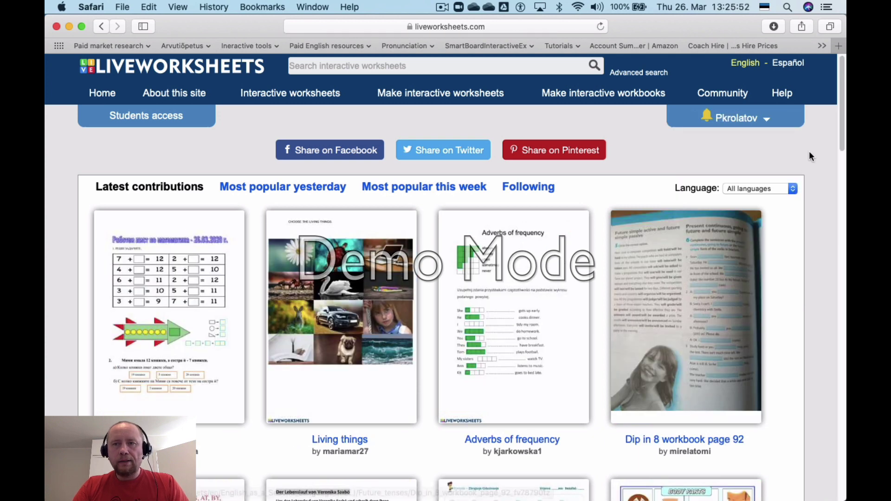
- Go to My subscription and scroll down to the Teacher and School plans' Subscribe buttons
left_click(749, 122)
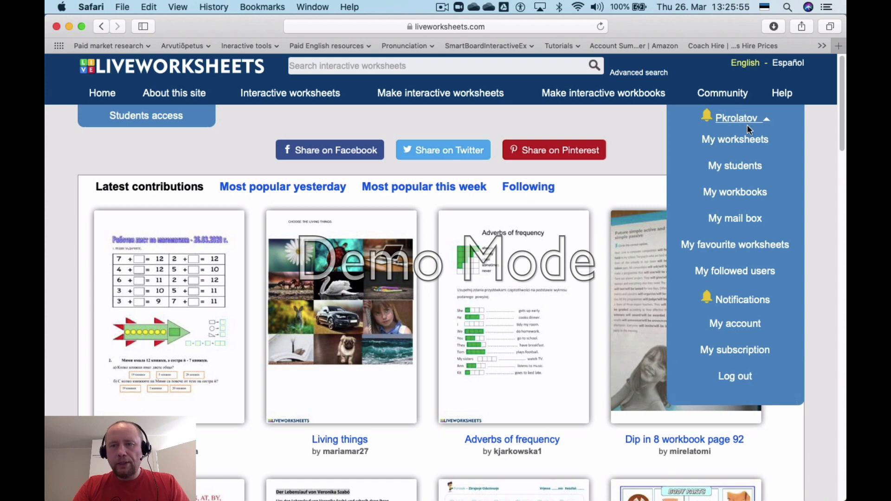
left_click(737, 353)
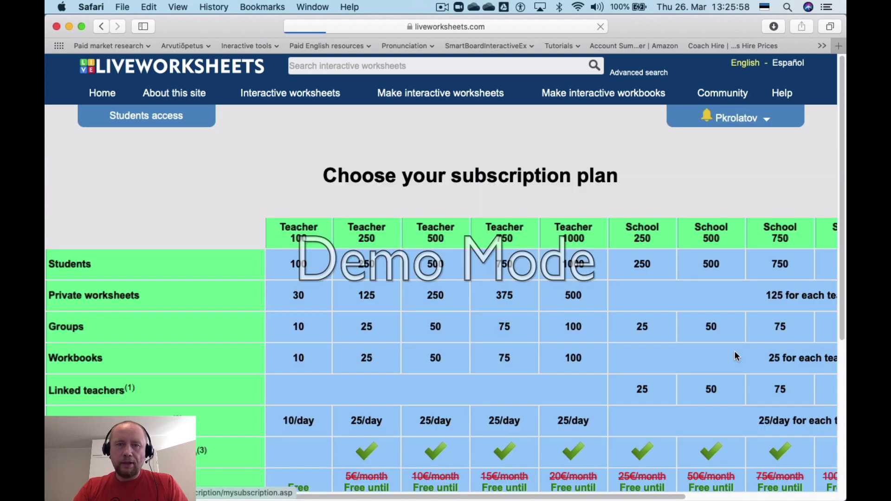
scroll(449, 341, "down", 1)
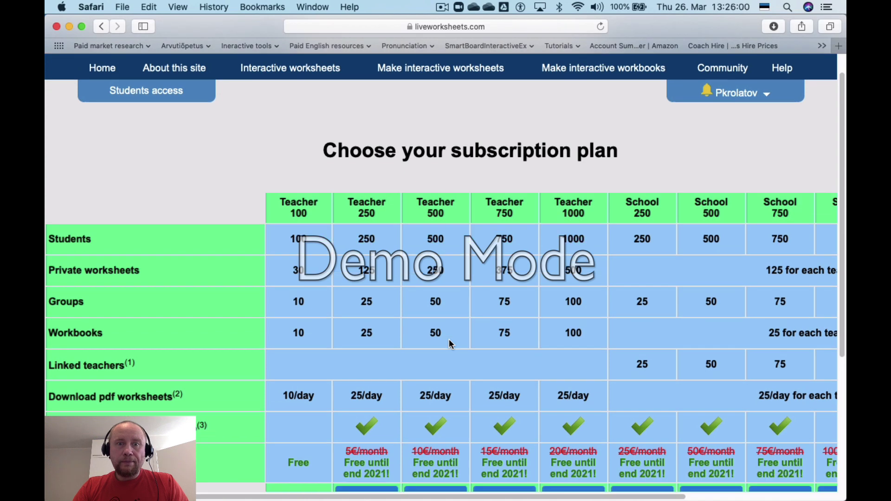
scroll(449, 344, "down", 2)
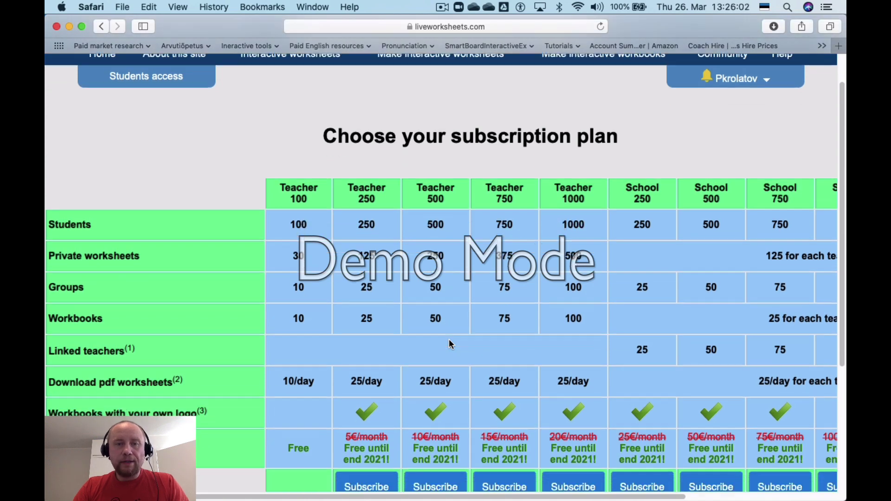
scroll(450, 344, "down", 1)
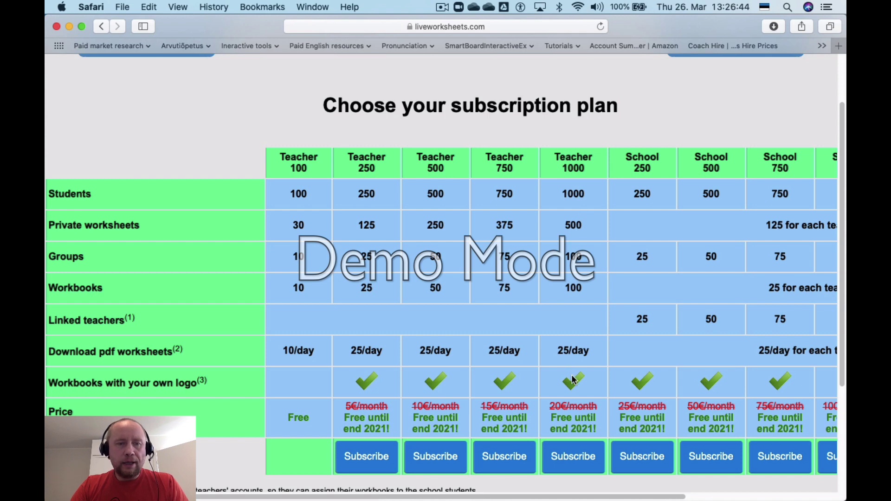
scroll(572, 370, "down", 1)
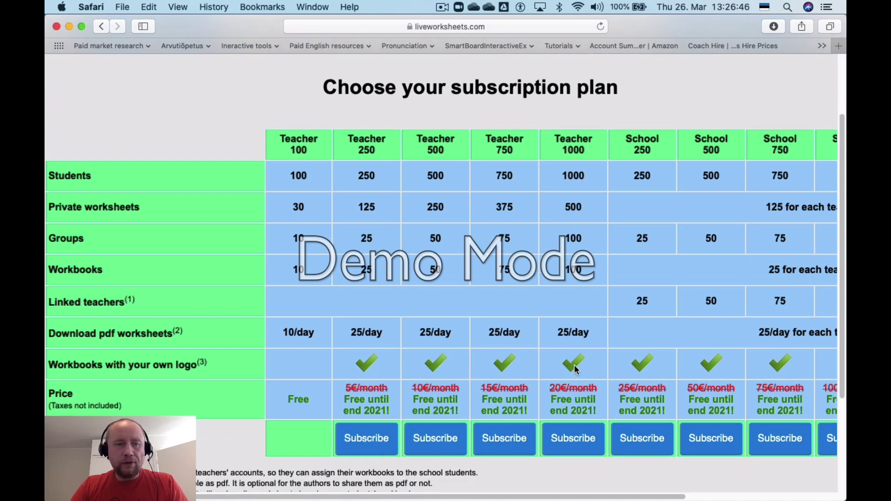
- Subscribe to the Teacher 1000 plan, then go to the My students page
left_click(574, 439)
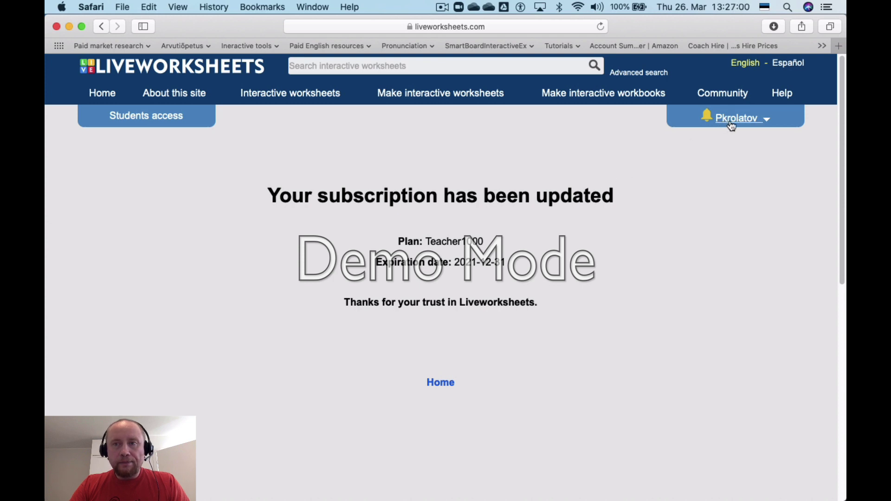
left_click(732, 123)
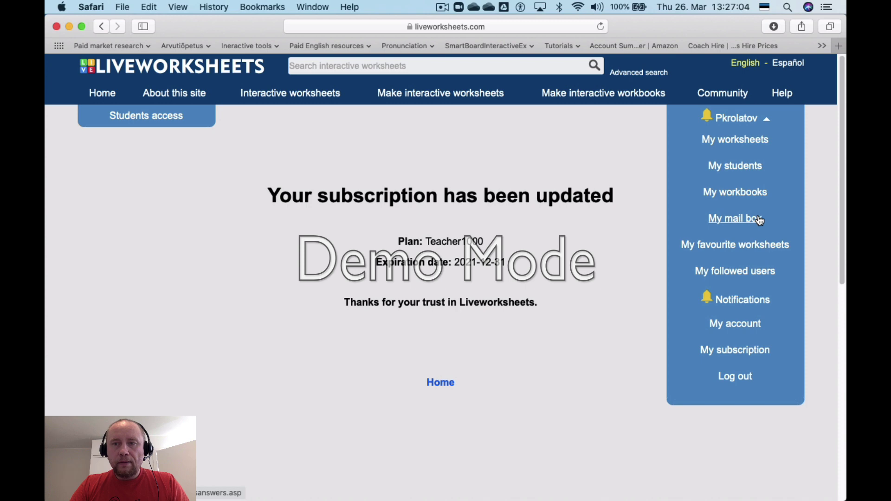
left_click(742, 165)
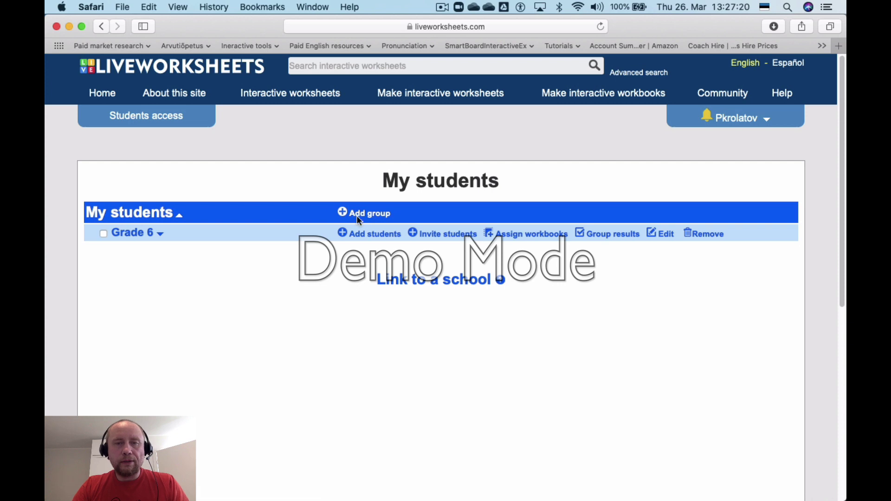
- Add a new student group named 'Grade 5'
left_click(382, 216)
left_click(421, 234)
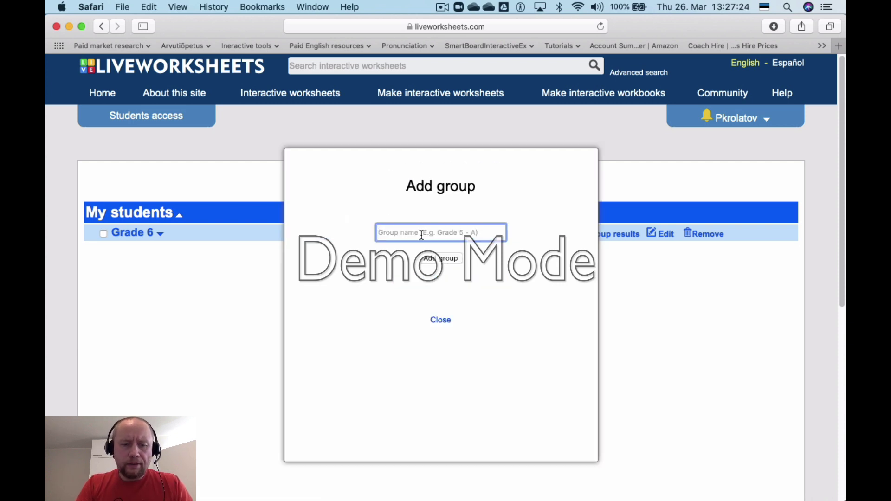
type("Grade 5")
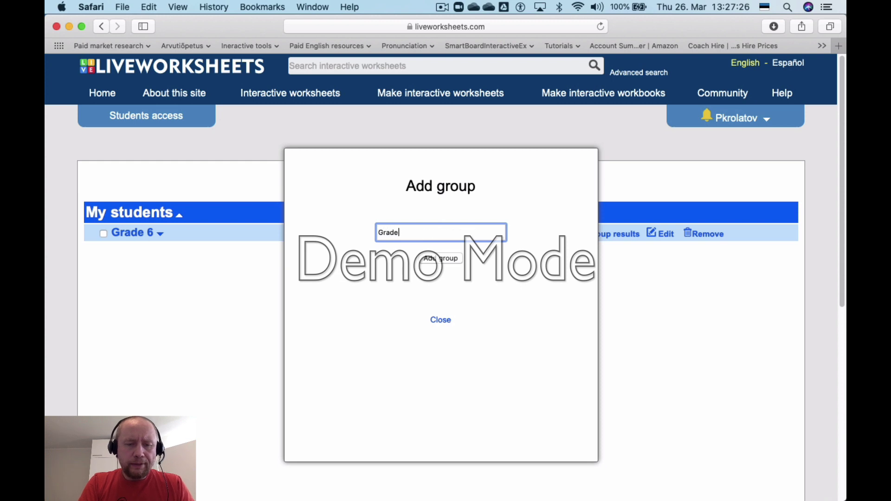
left_click(448, 257)
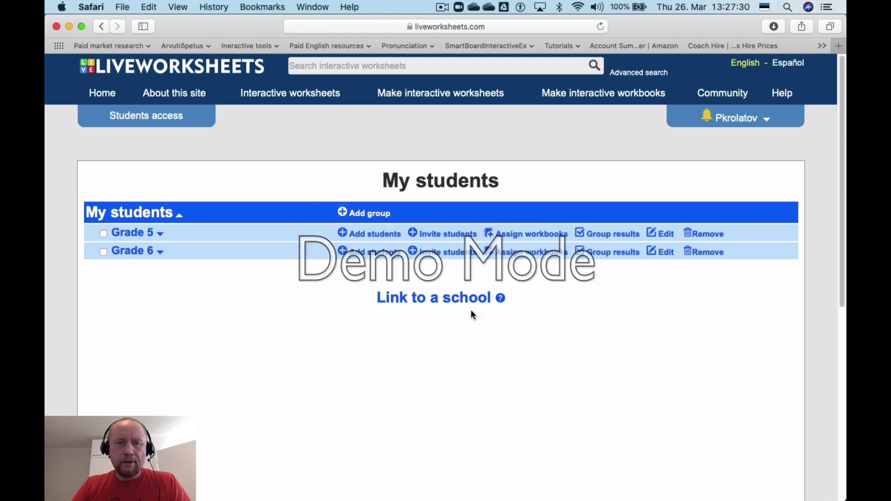
- Add a group named 'Grade 7', correcting the lowercase 'g' to a capital
left_click(369, 215)
left_click(401, 237)
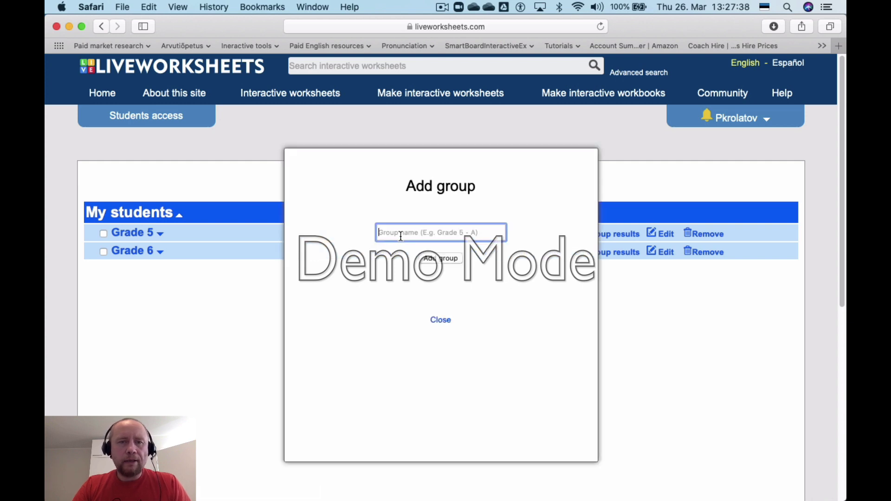
type("grade ")
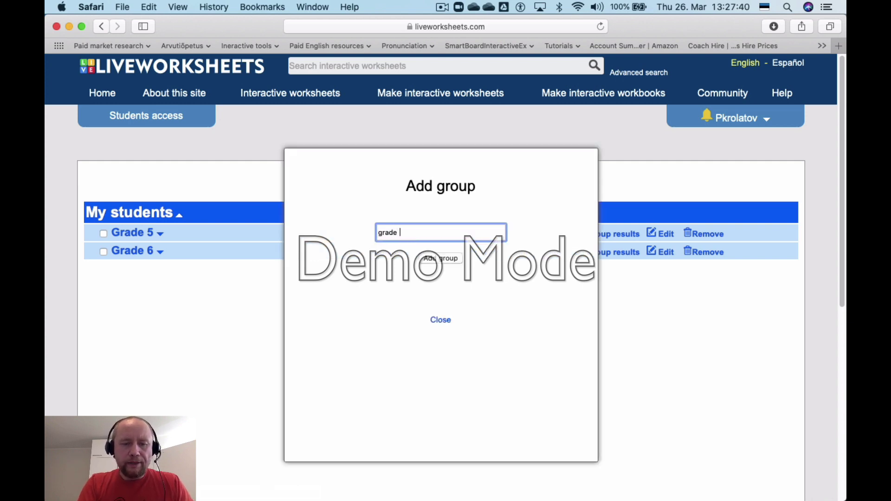
type("7")
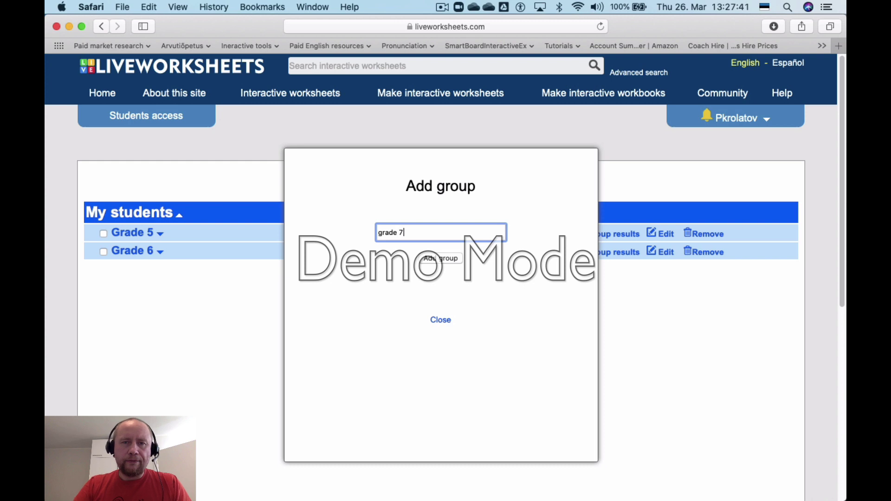
left_click(382, 233)
key("BackSpace")
type("G")
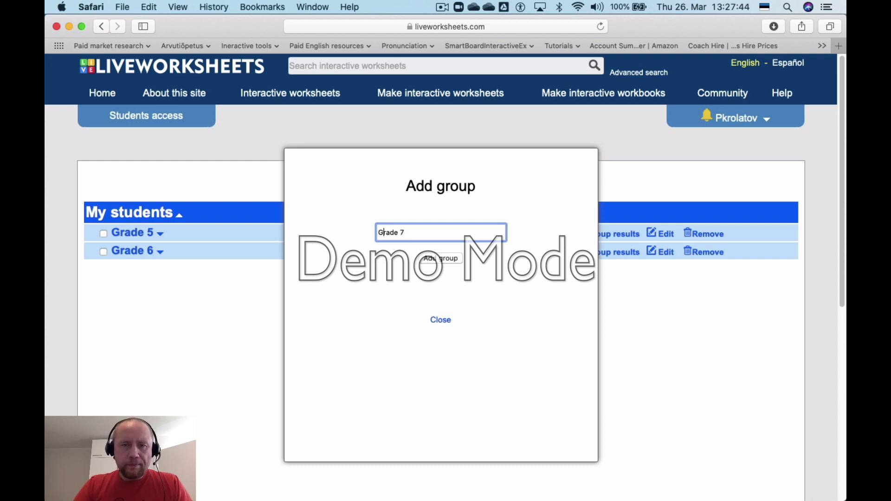
left_click(450, 257)
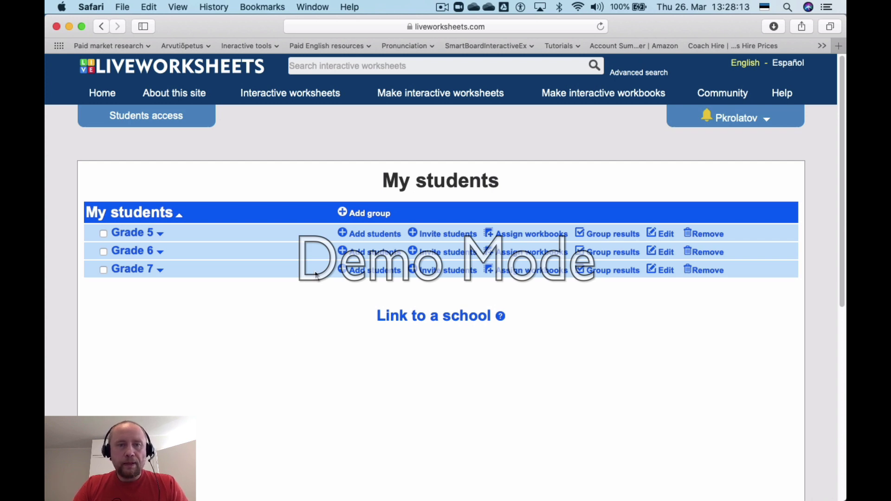
left_click(366, 259)
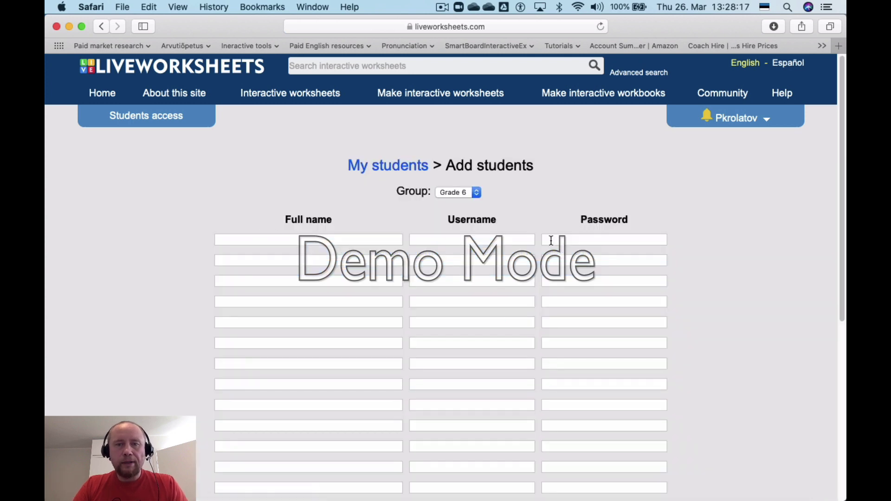
scroll(239, 273, "down", 1)
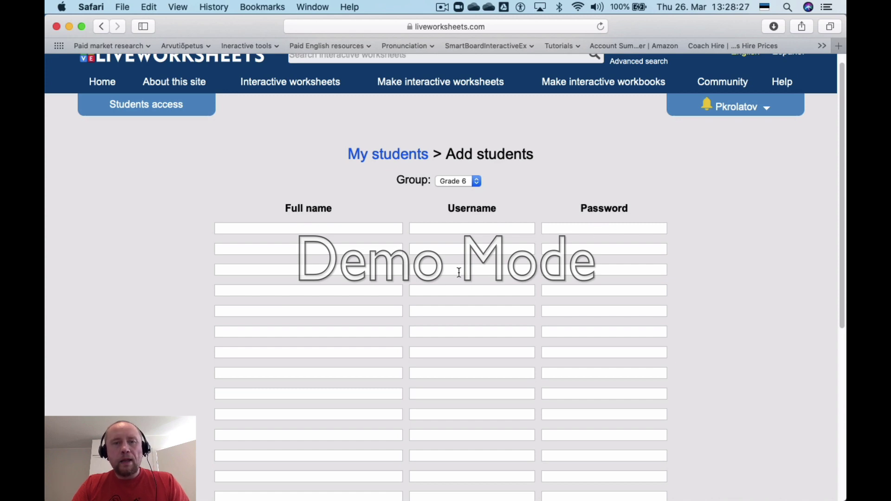
left_click(102, 26)
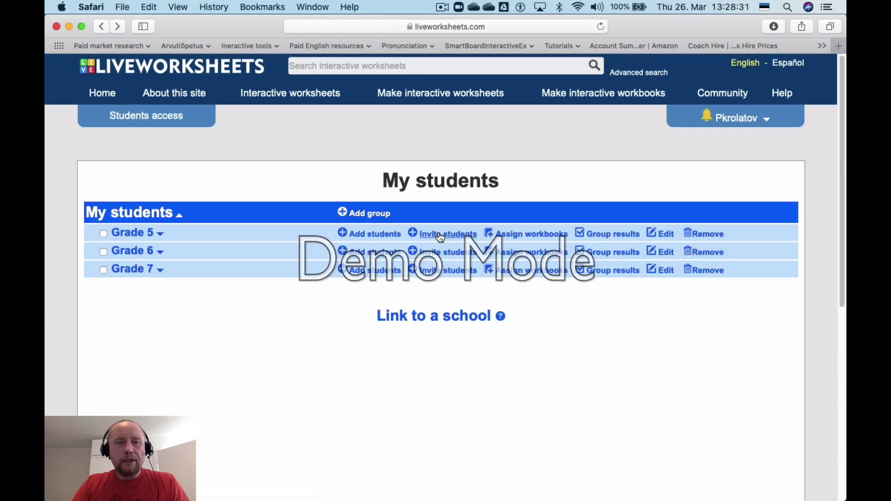
left_click(440, 236)
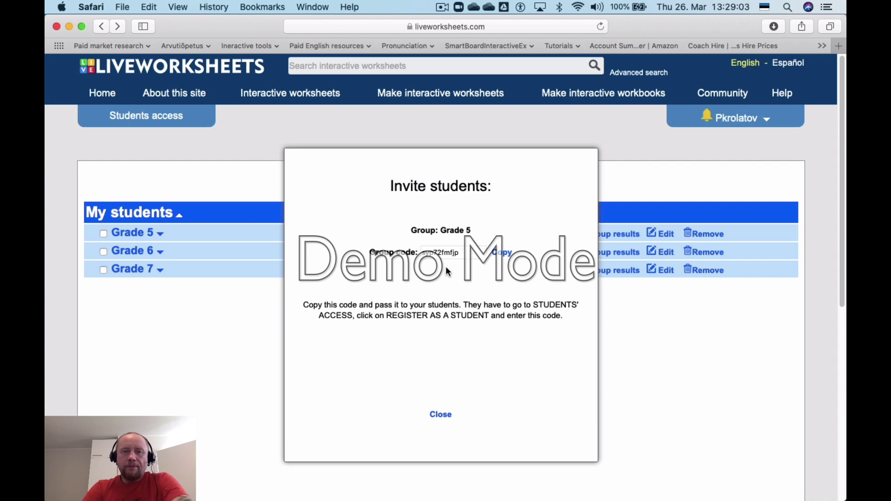
left_click(441, 415)
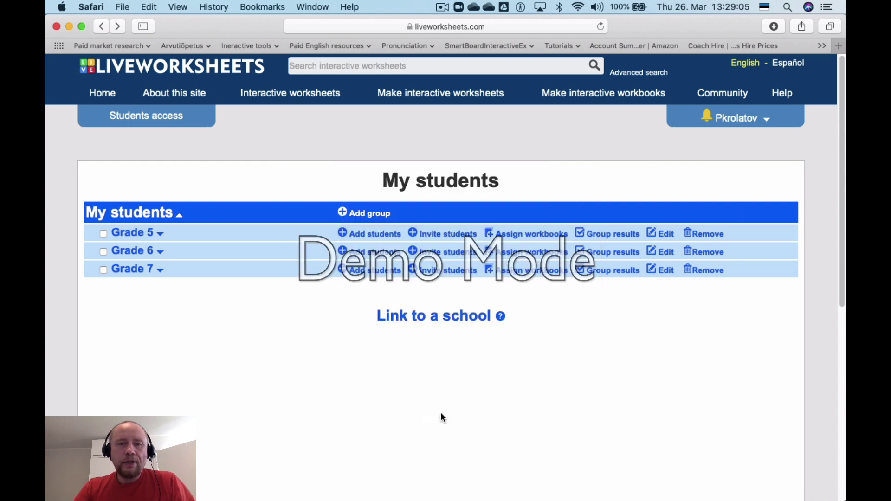
- Show the Grade 5 group's invite code and copy it
left_click(373, 237)
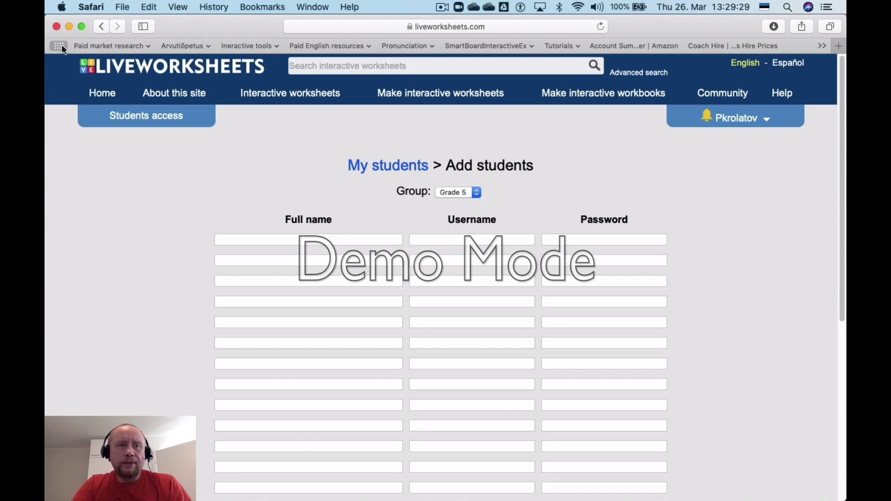
left_click(100, 28)
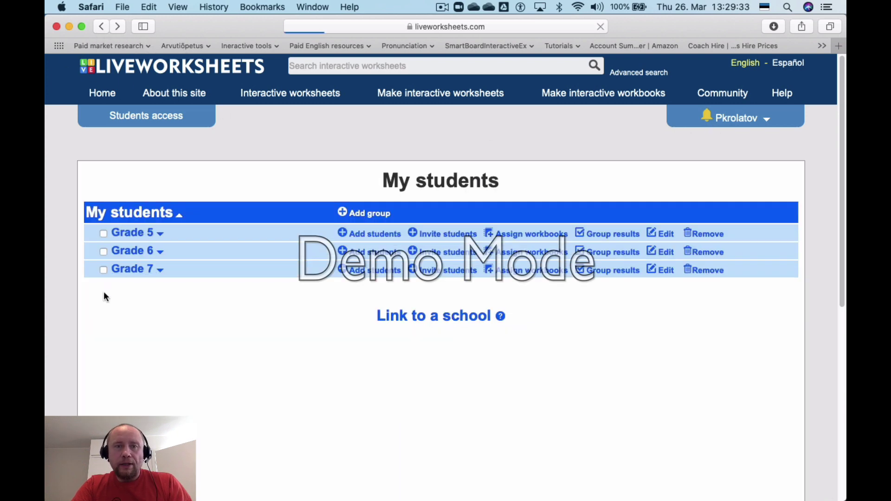
left_click(425, 235)
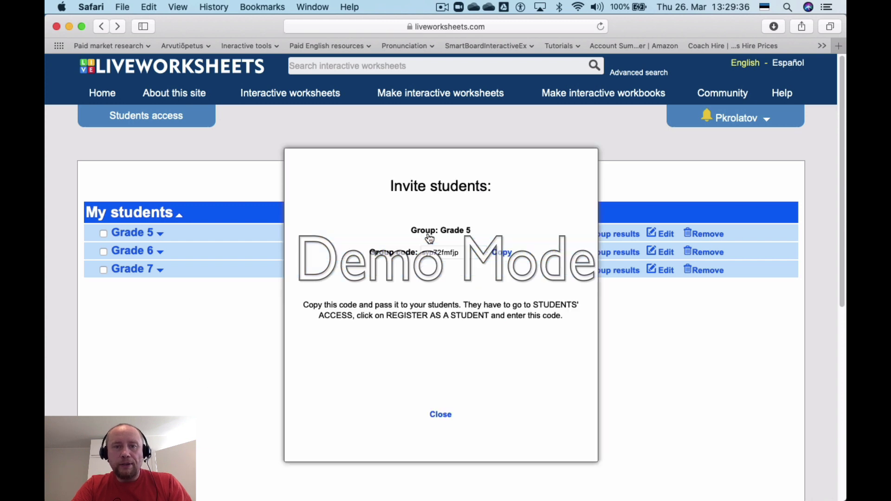
left_click(493, 255)
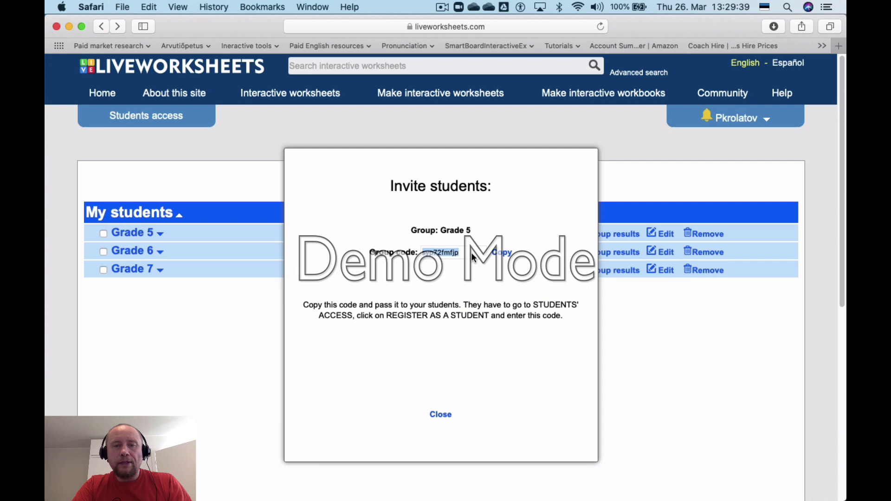